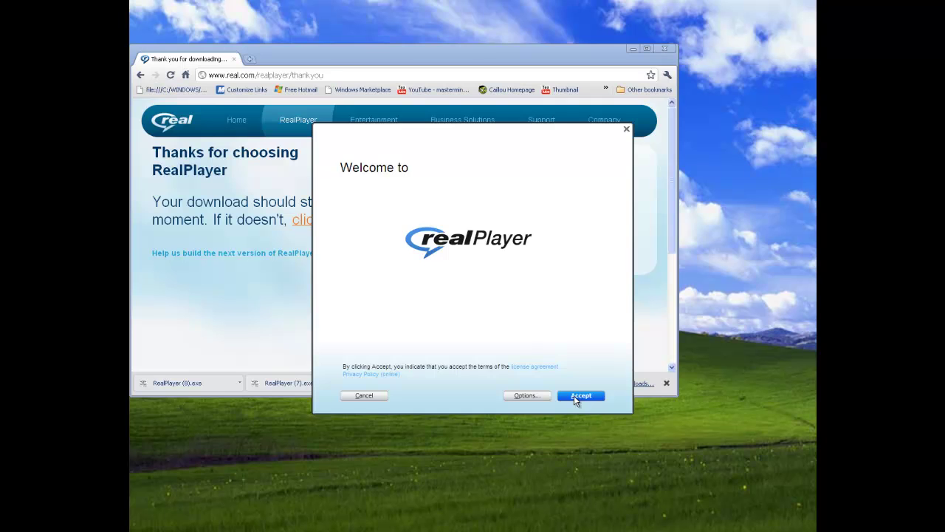
Accept the RealPlayer license, exclude Norton Security Scan, and let the installer close the open browser to complete installation.
click(575, 397)
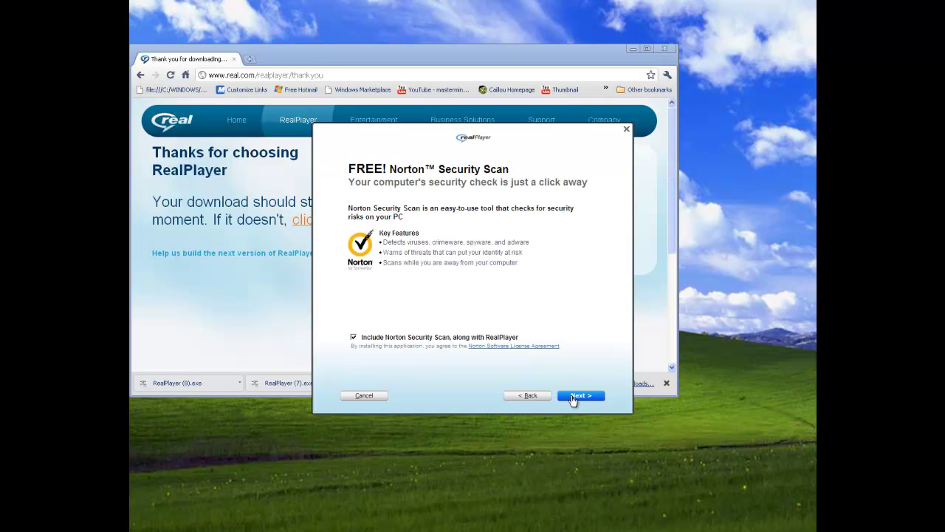
click(353, 337)
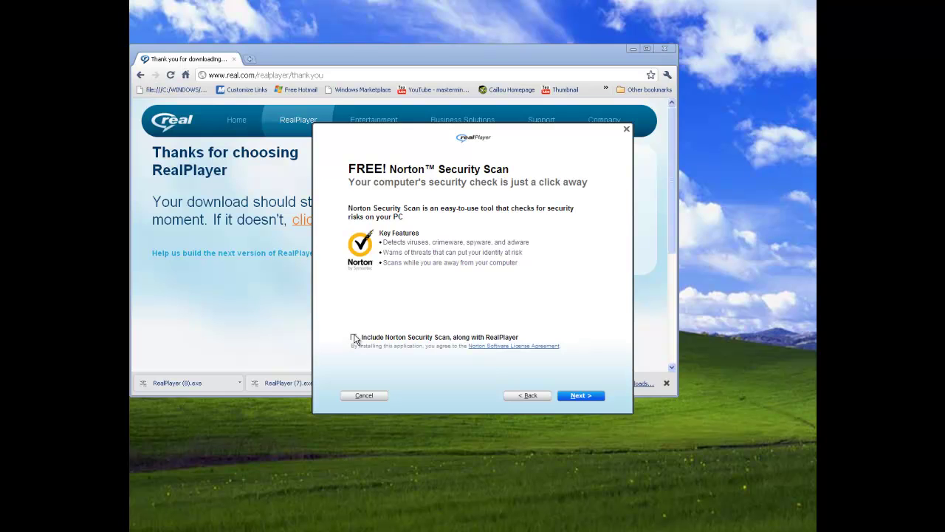
click(574, 395)
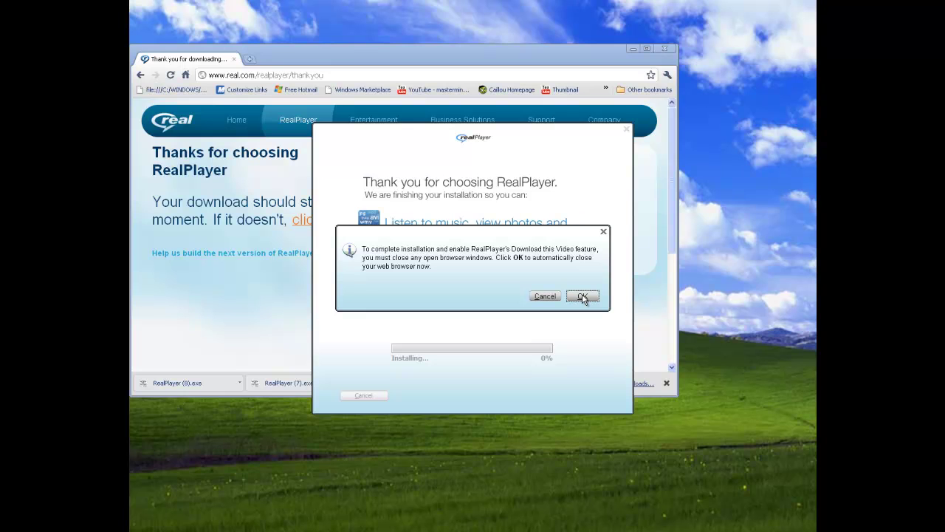
click(583, 296)
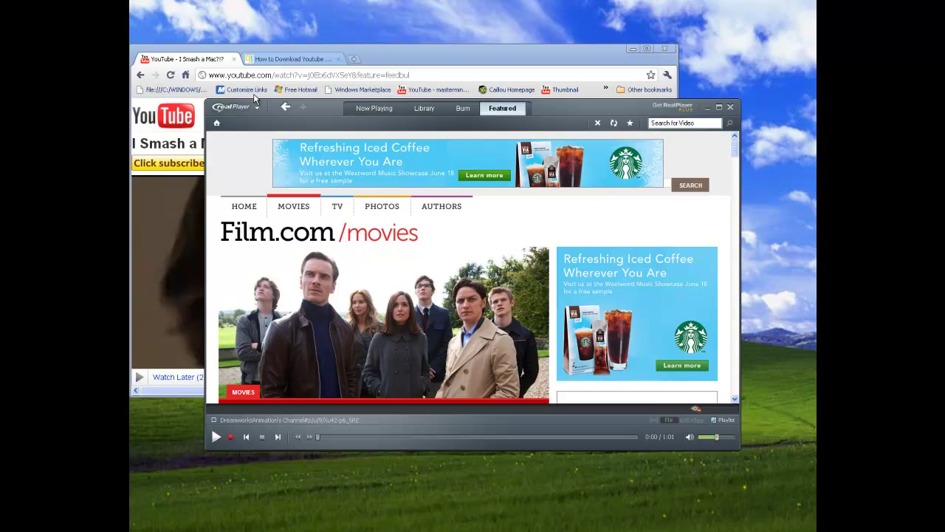
Switch RealPlayer to its Library and download the YouTube video "I Smash a Mac?!?" to RealPlayer from the browser.
click(416, 110)
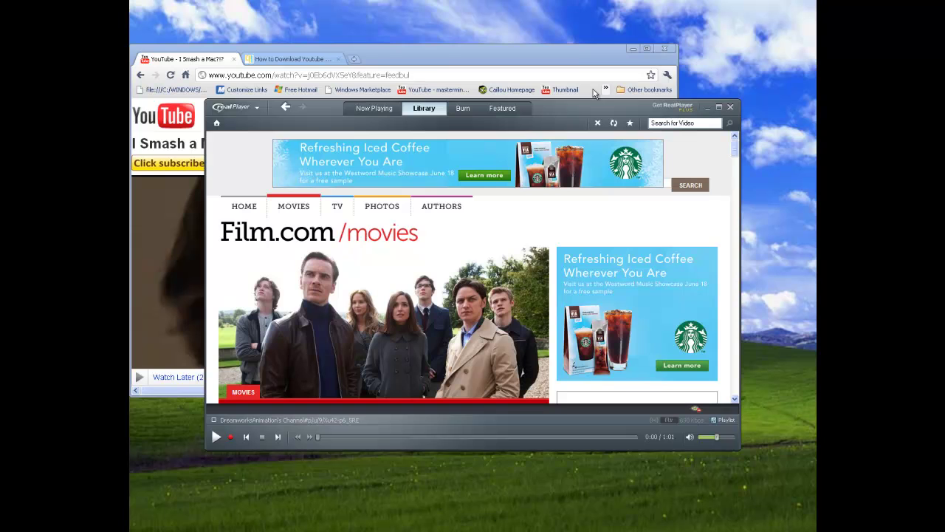
click(579, 52)
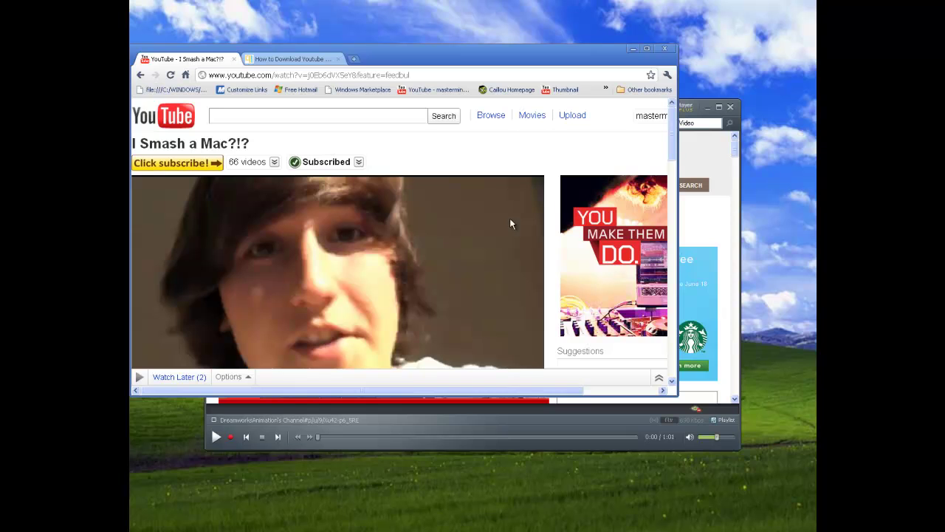
right_click(538, 180)
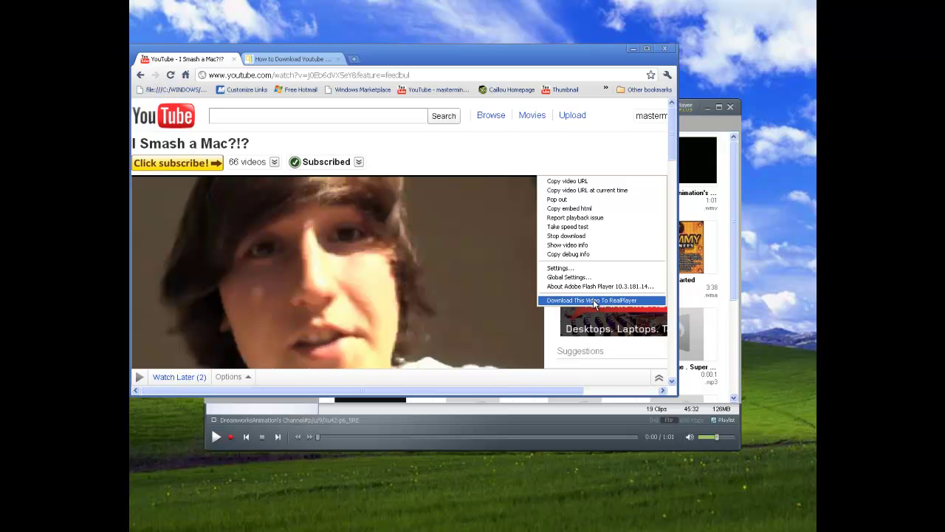
click(594, 300)
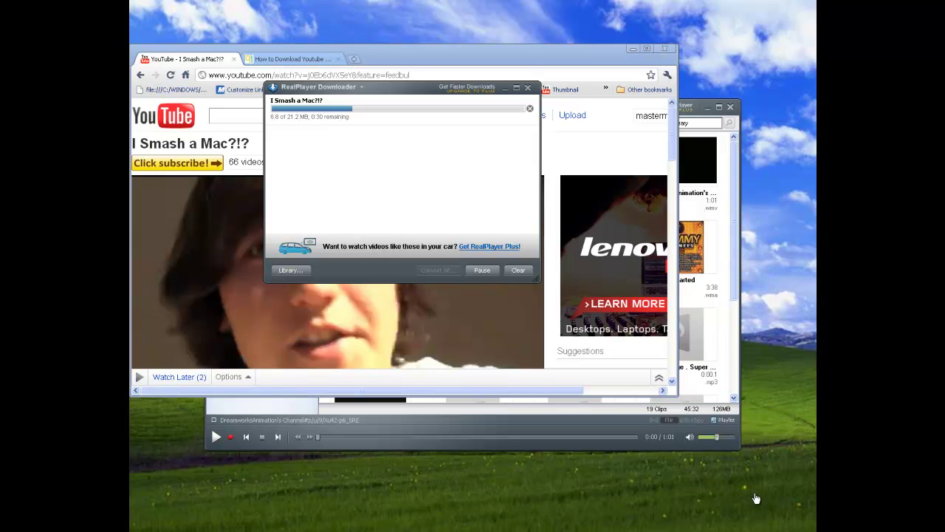
Look through the RealPlayer library for the downloaded "I Smash a Mac?!?" clip and minimize the library window.
key(alt+Tab)
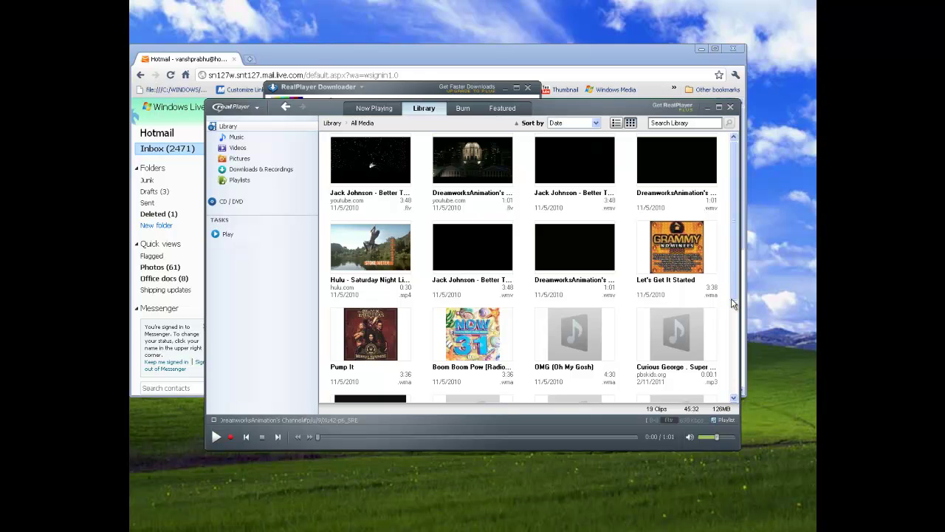
scroll(734, 310, down, 1)
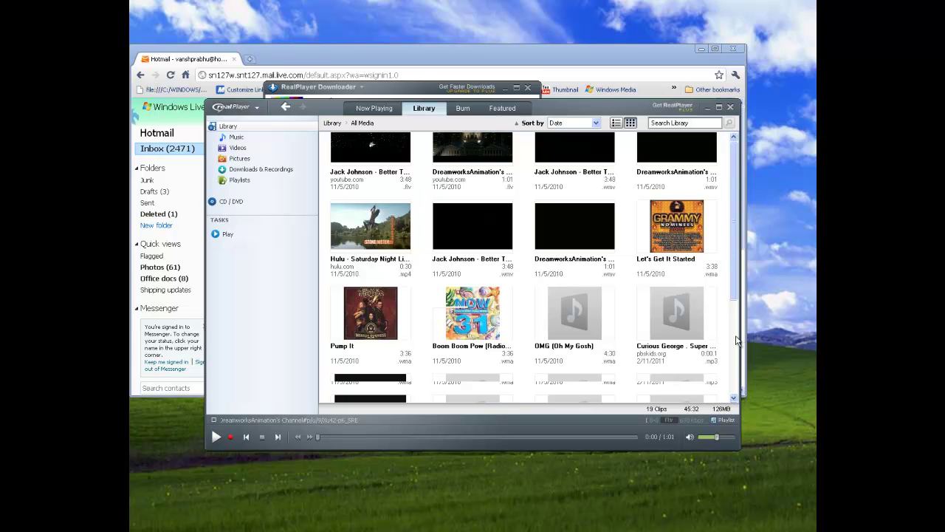
scroll(736, 340, down, 3)
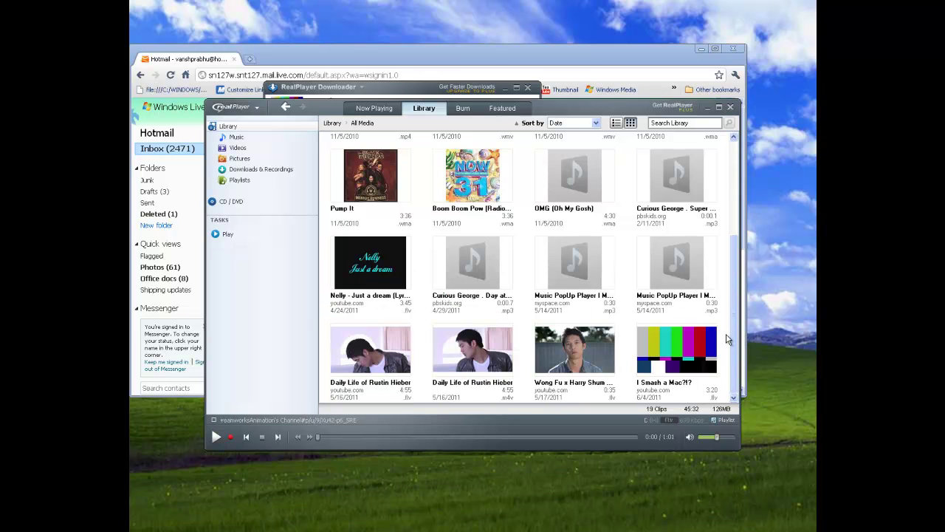
click(707, 108)
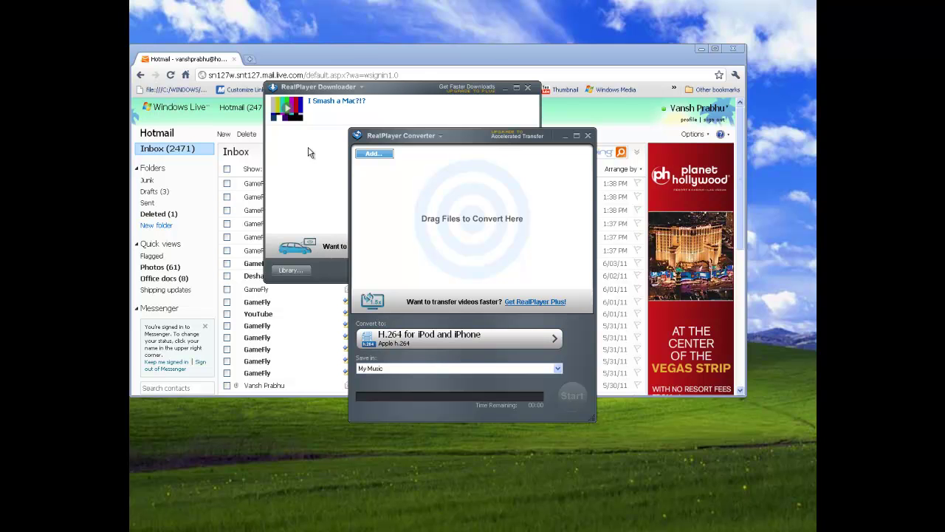
Send the downloaded "I Smash a Mac?!?" video to the converter and convert it to H.264 for iPod and iPhone, saving in My Music.
mouse_move(310, 117)
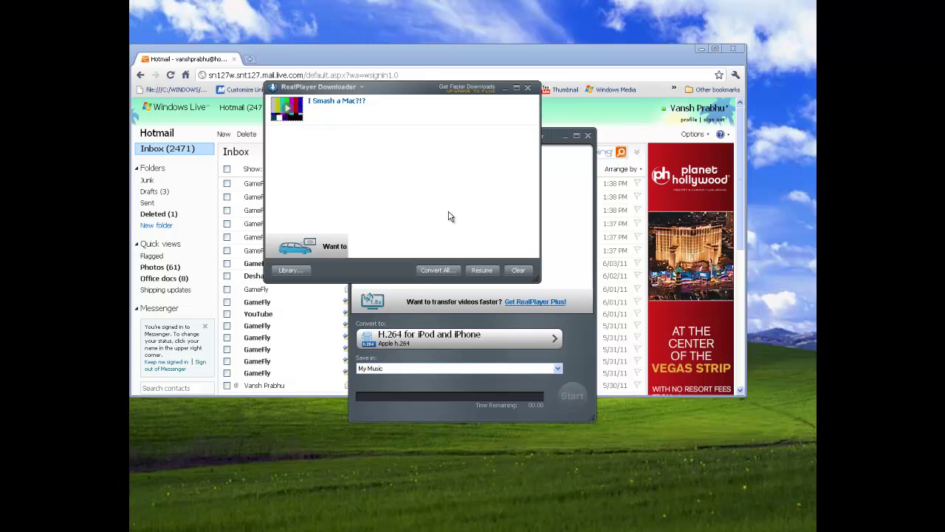
click(573, 165)
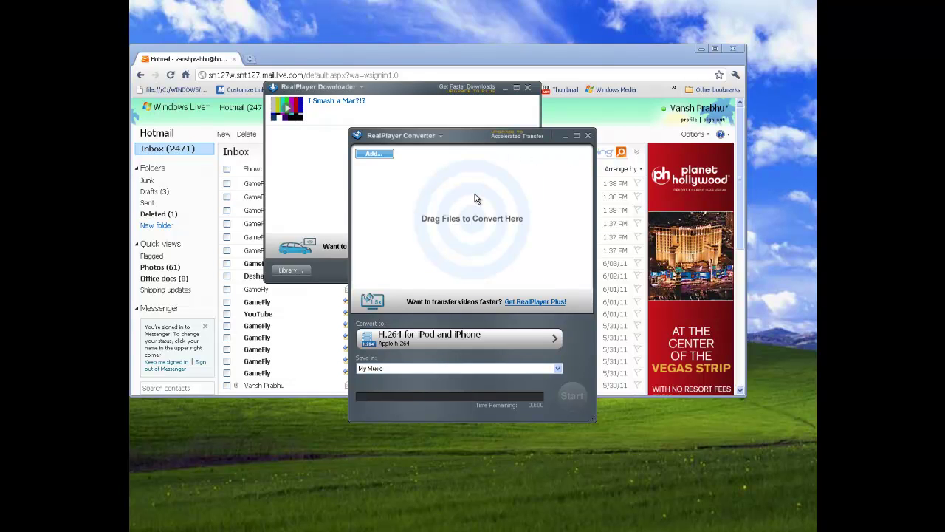
mouse_move(363, 123)
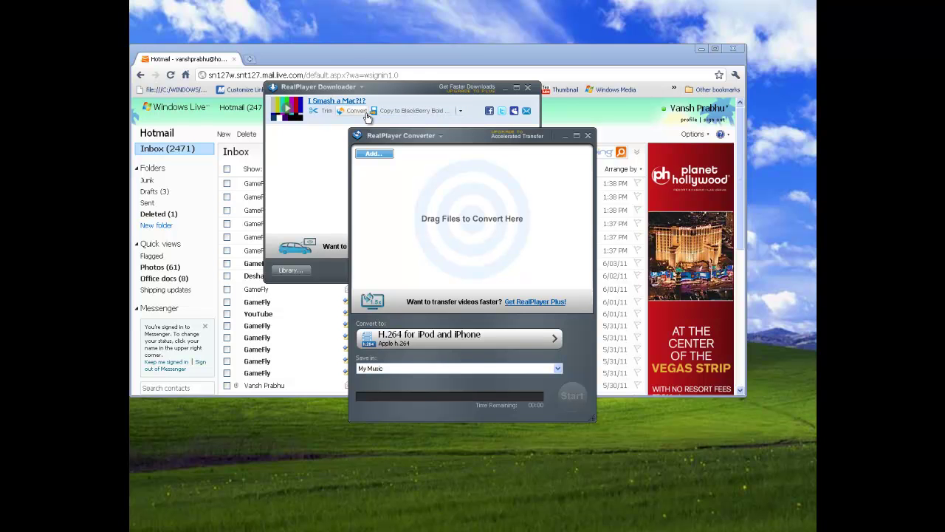
click(367, 117)
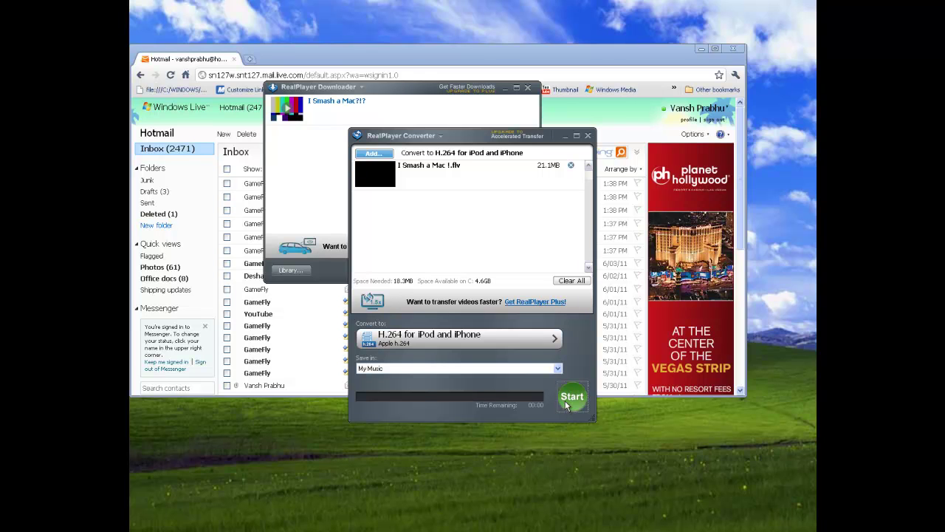
Minimize the RealPlayer Downloader and Converter windows.
click(319, 187)
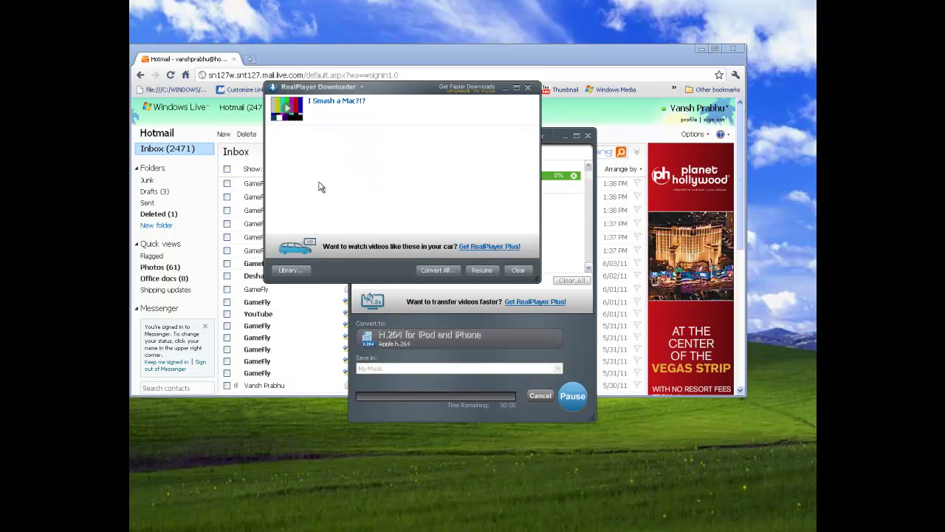
click(505, 89)
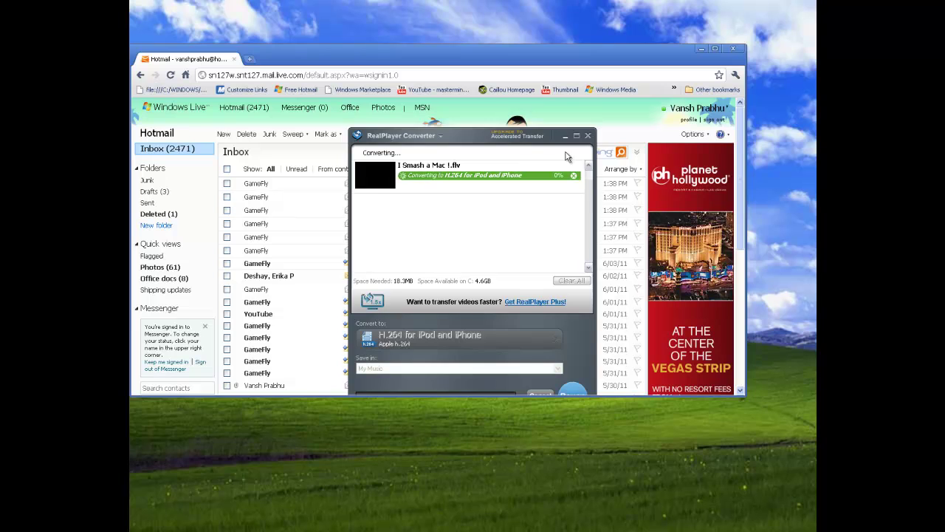
click(564, 137)
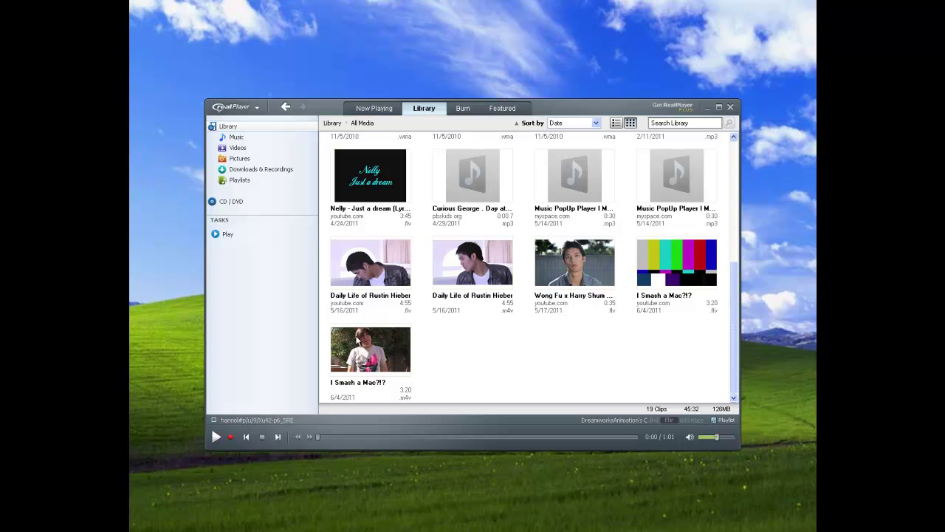
Examine the sharing options and the copy-to-device choices for the converted "I Smash a Mac?!?" video in the library.
click(358, 342)
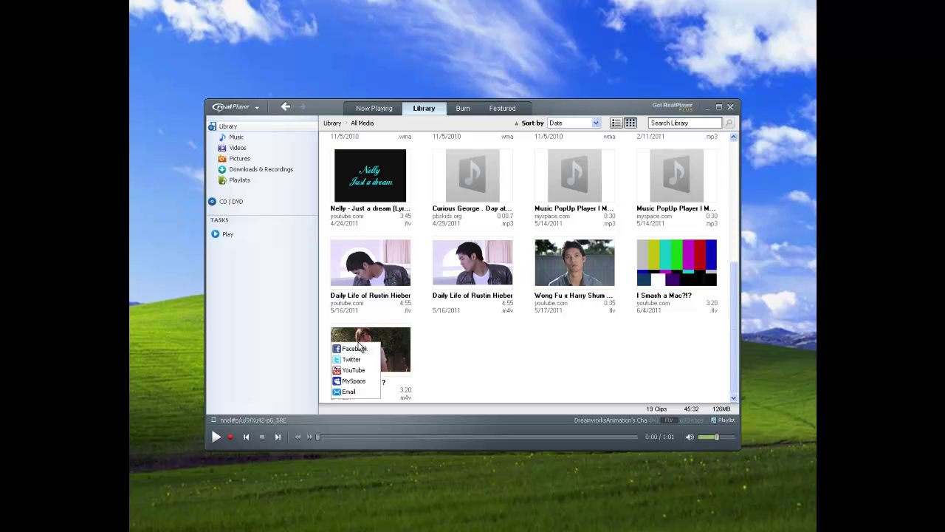
click(434, 367)
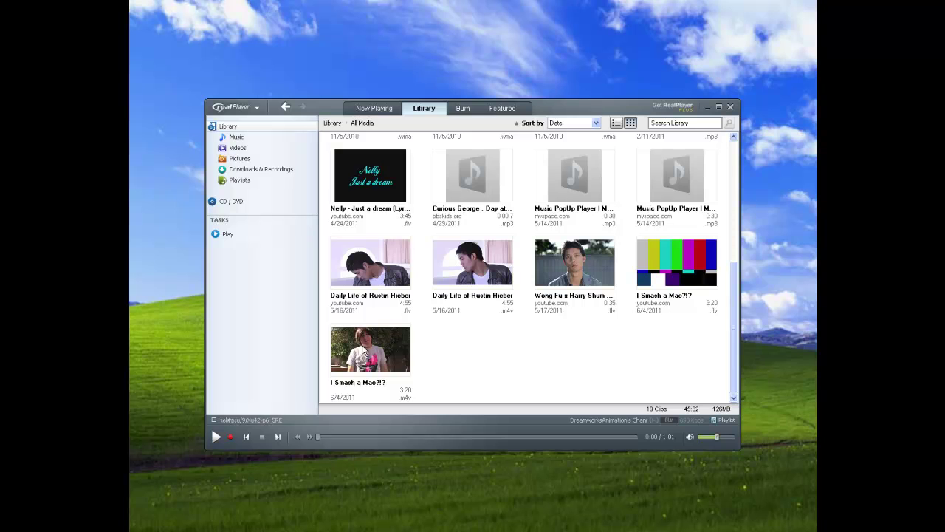
click(363, 350)
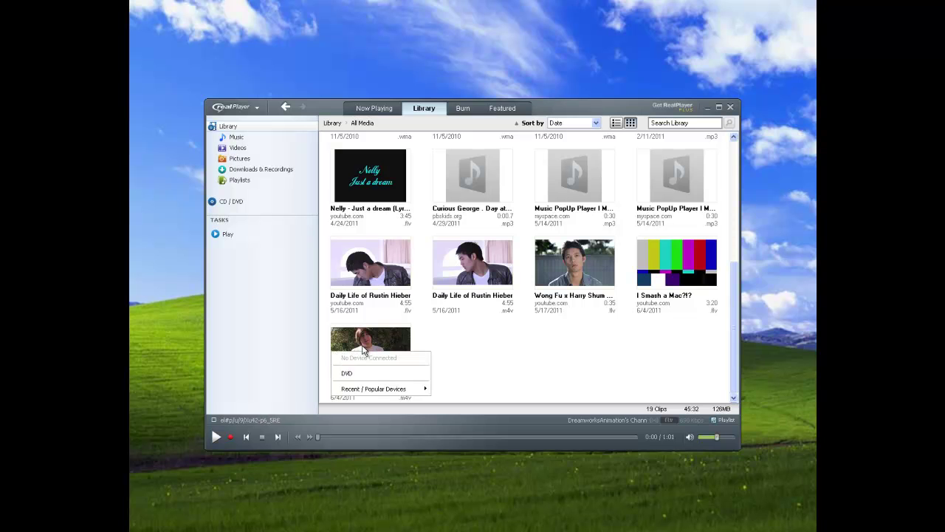
mouse_move(381, 395)
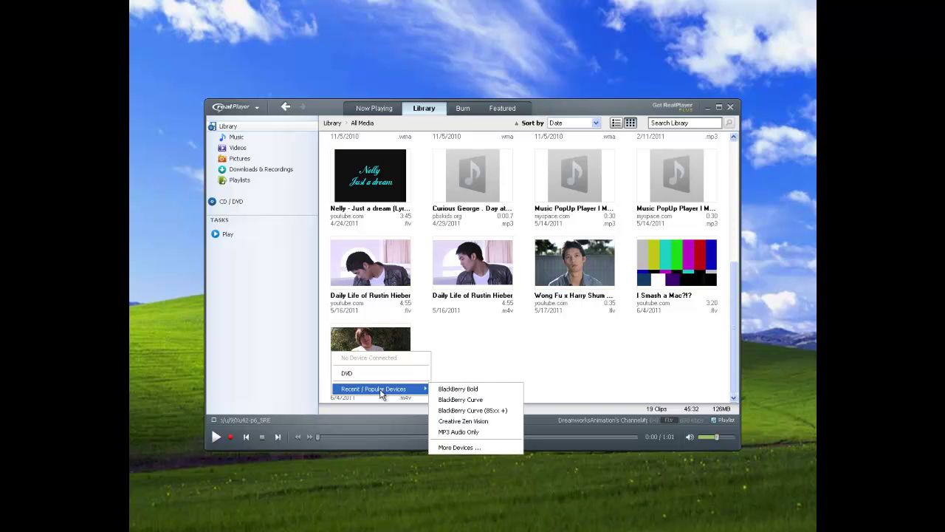
click(485, 354)
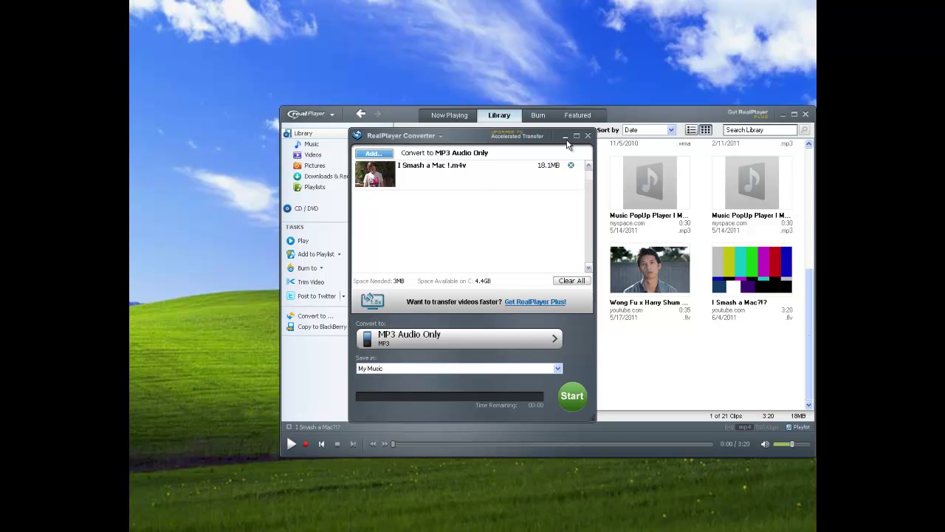
Minimize the converter, show the iTunes Movies library without applying the pending iPod changes, and minimize the My Music folder.
click(567, 139)
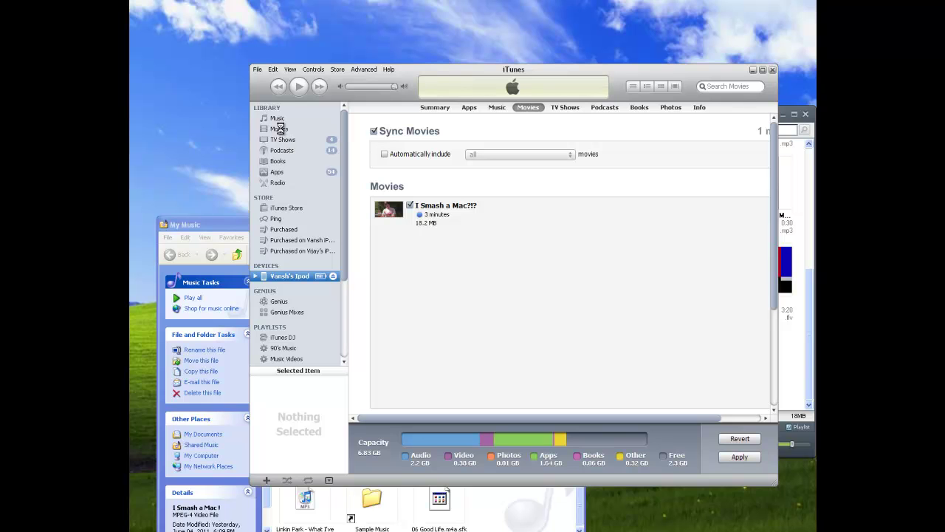
click(280, 130)
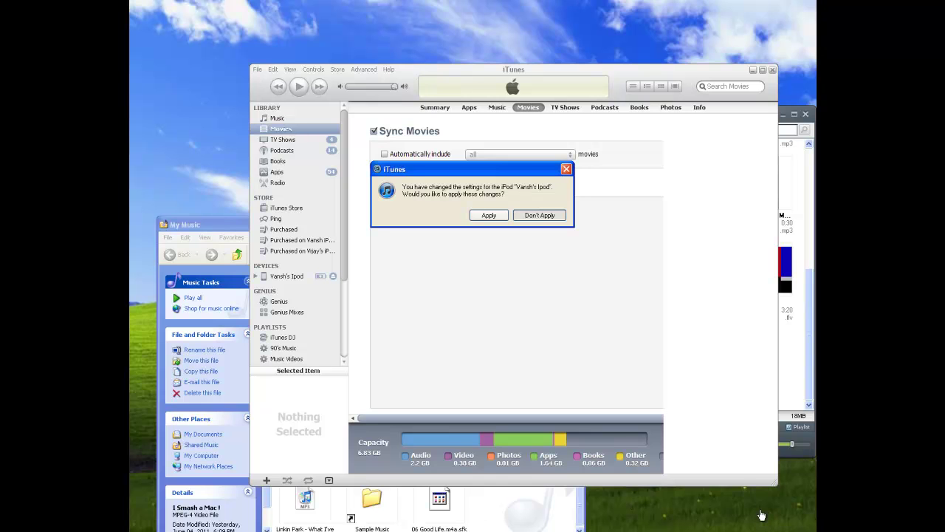
key(Return)
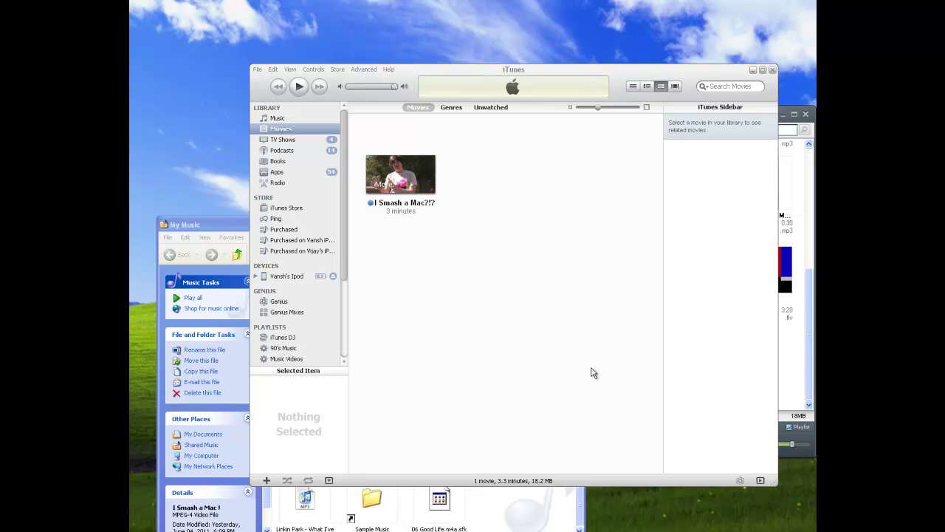
click(238, 396)
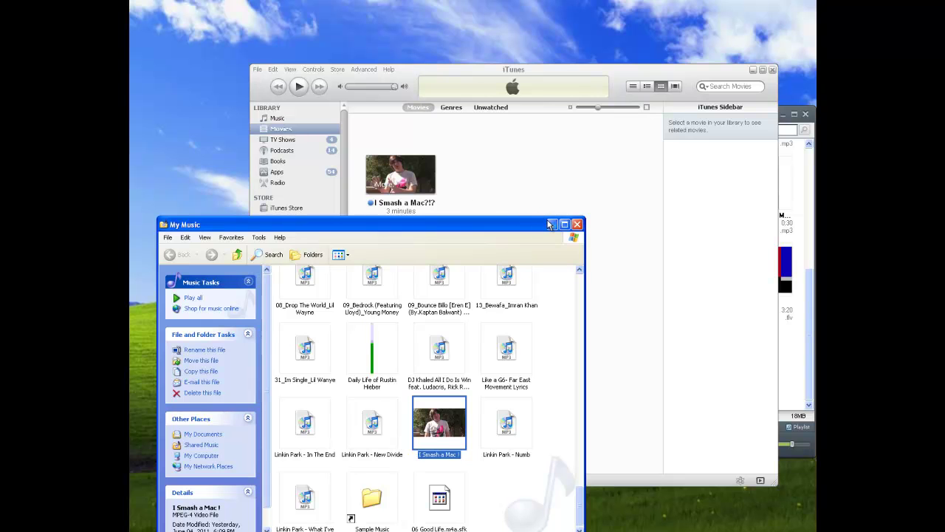
click(555, 226)
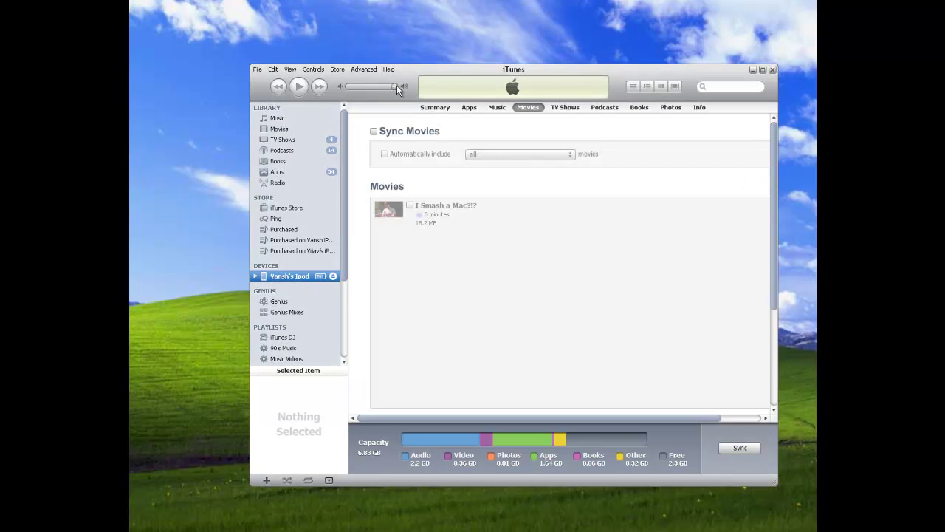
Enable Sync Movies for the iPod, include "I Smash a Mac?!?", and apply the sync settings.
key(alt+a)
key(Escape)
click(375, 133)
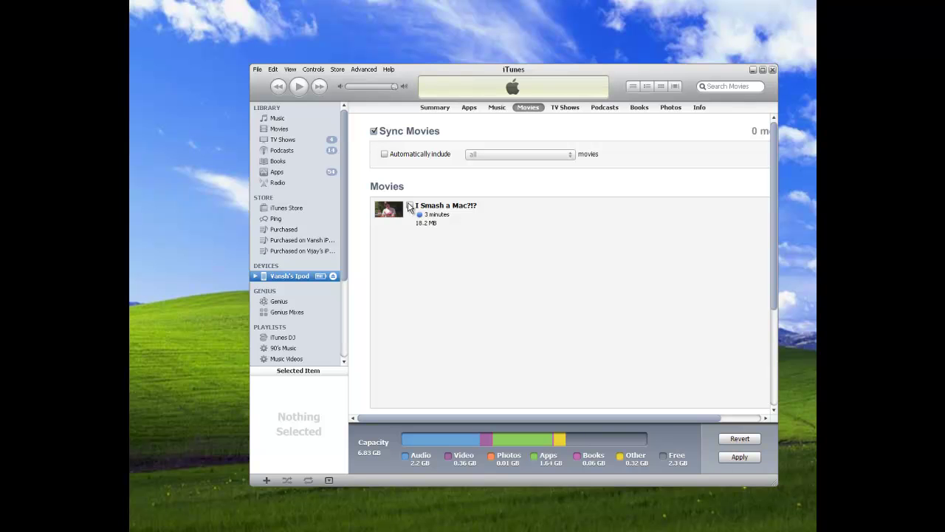
click(410, 205)
click(410, 206)
click(411, 205)
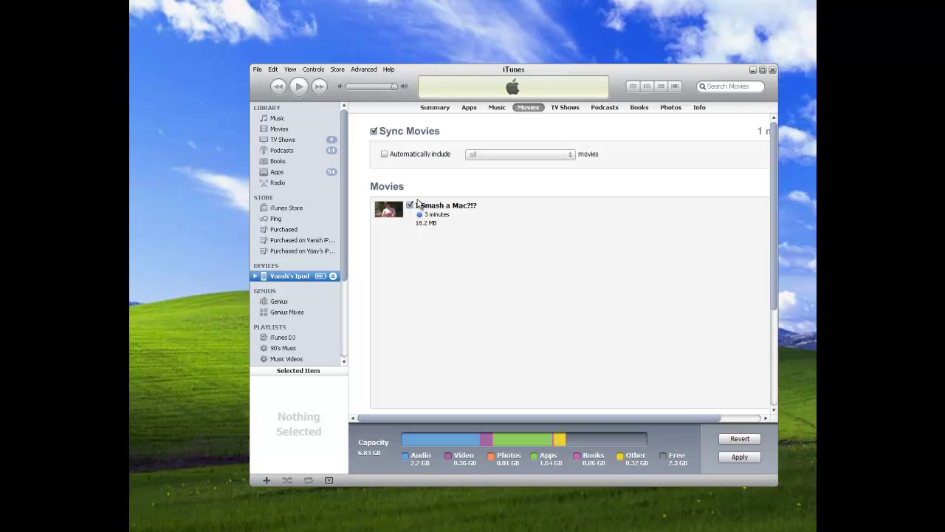
click(726, 458)
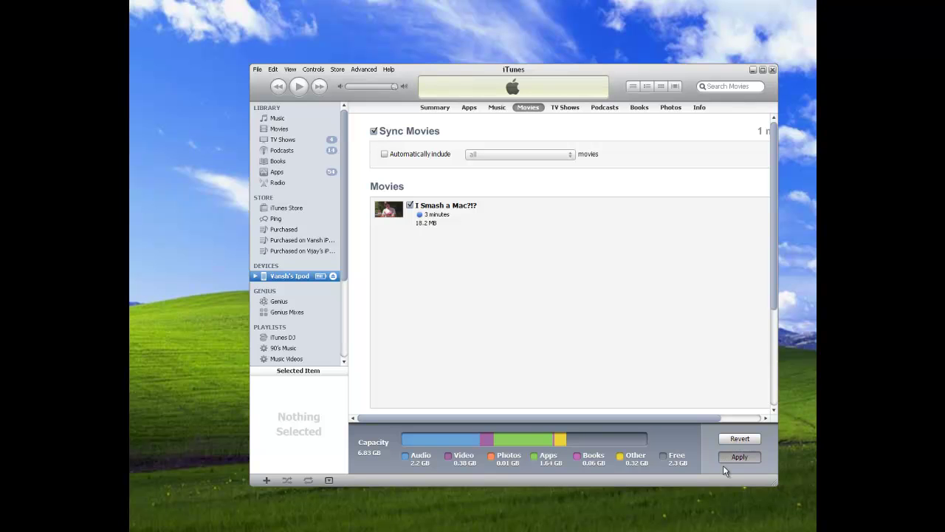